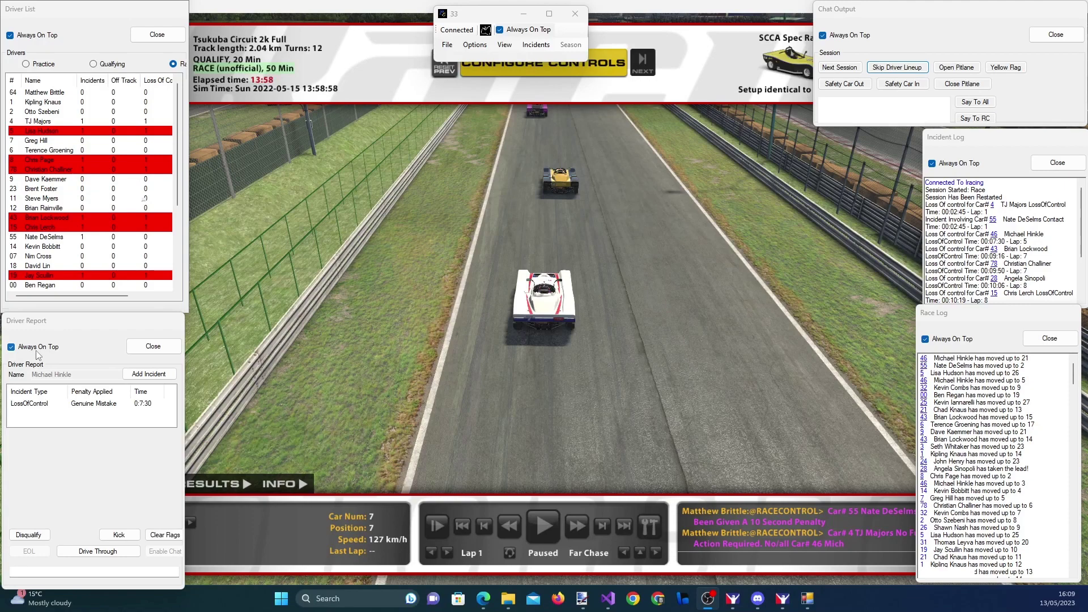
Step: Turn the Driver Report window's Always On Top option off and back on
left_click(11, 348)
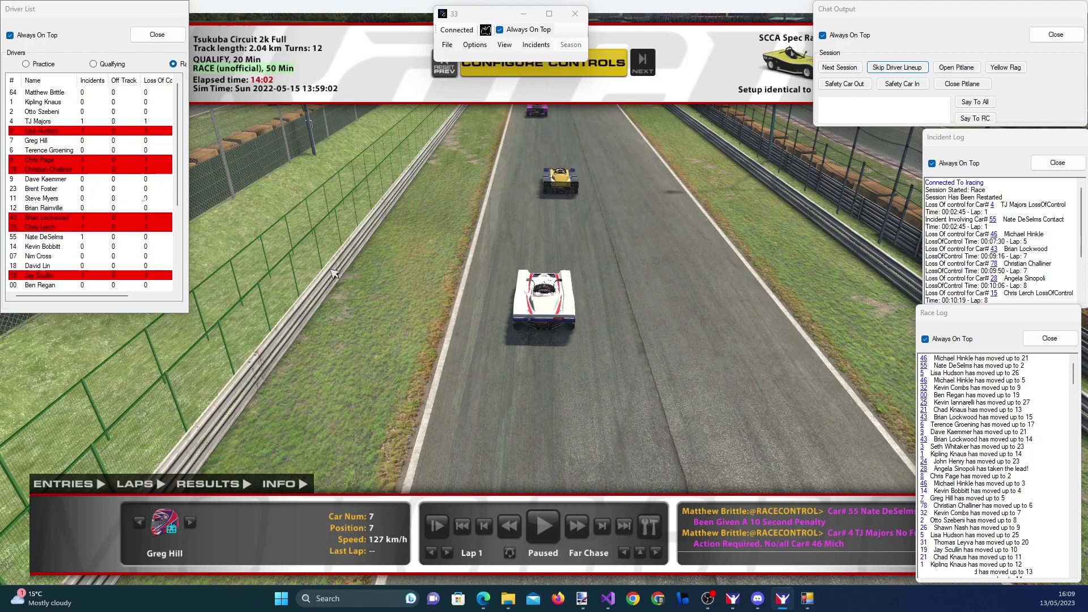
left_click(28, 348)
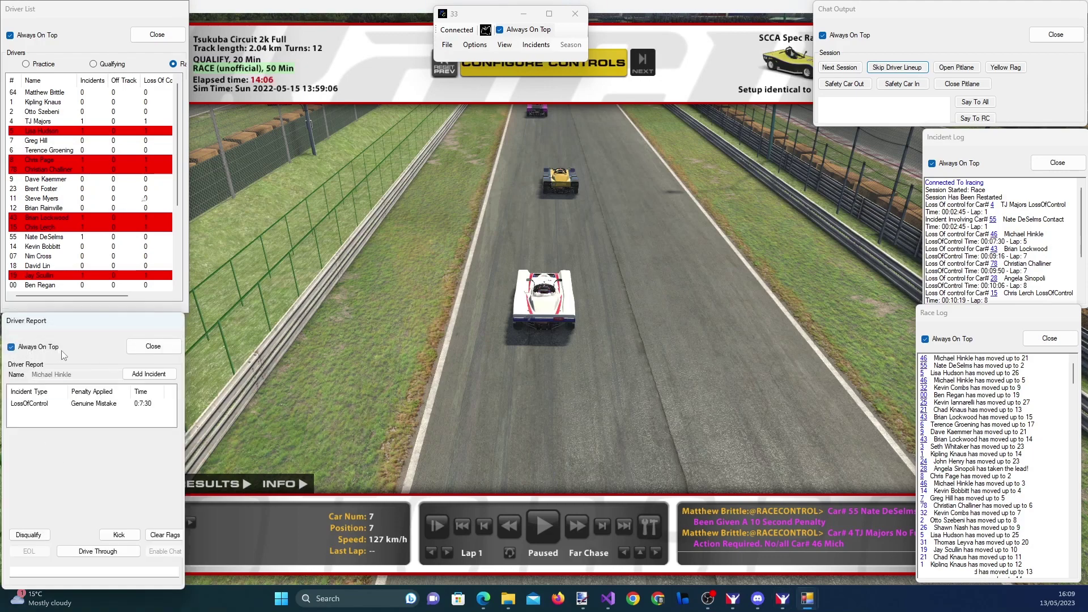
left_click(316, 319)
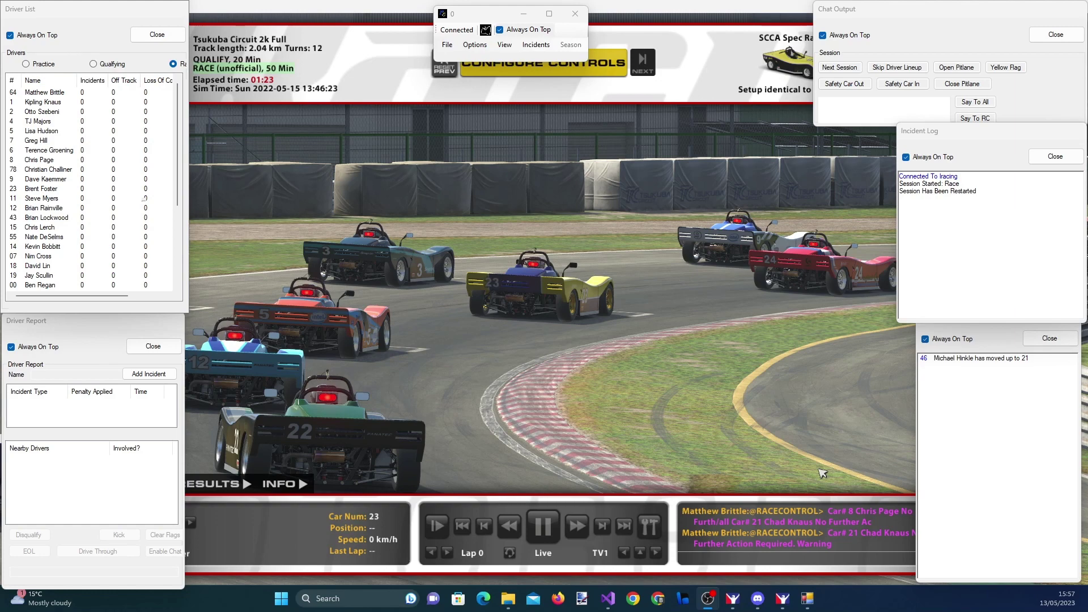
Step: Reposition the Incident Log window beneath the Chat Output window and shorten it to end at the top of the Race Log
left_click_drag(938, 129, 416, 277)
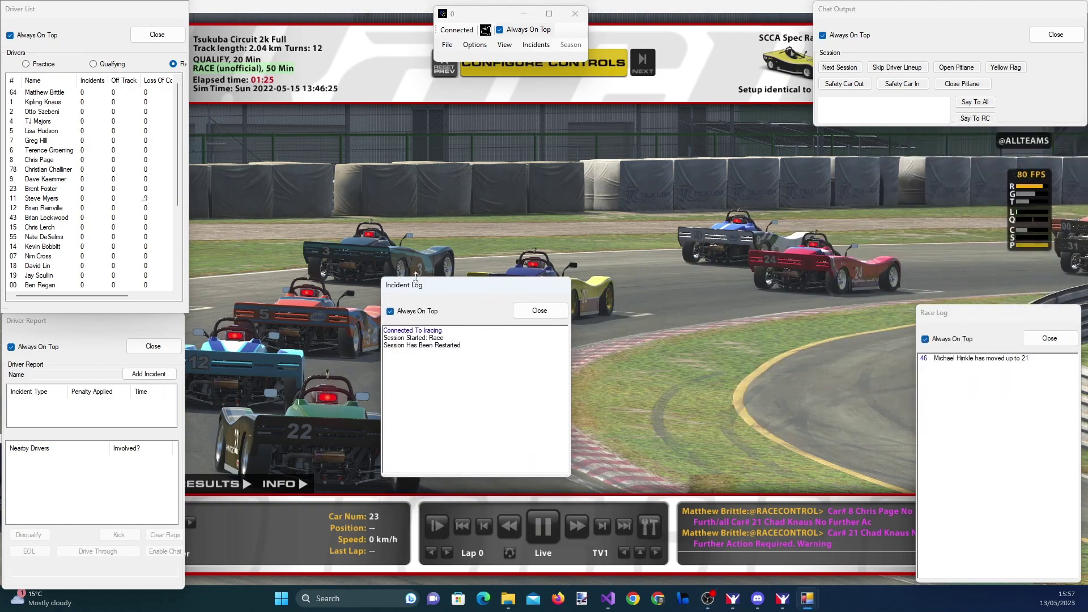
left_click_drag(571, 277, 1031, 142)
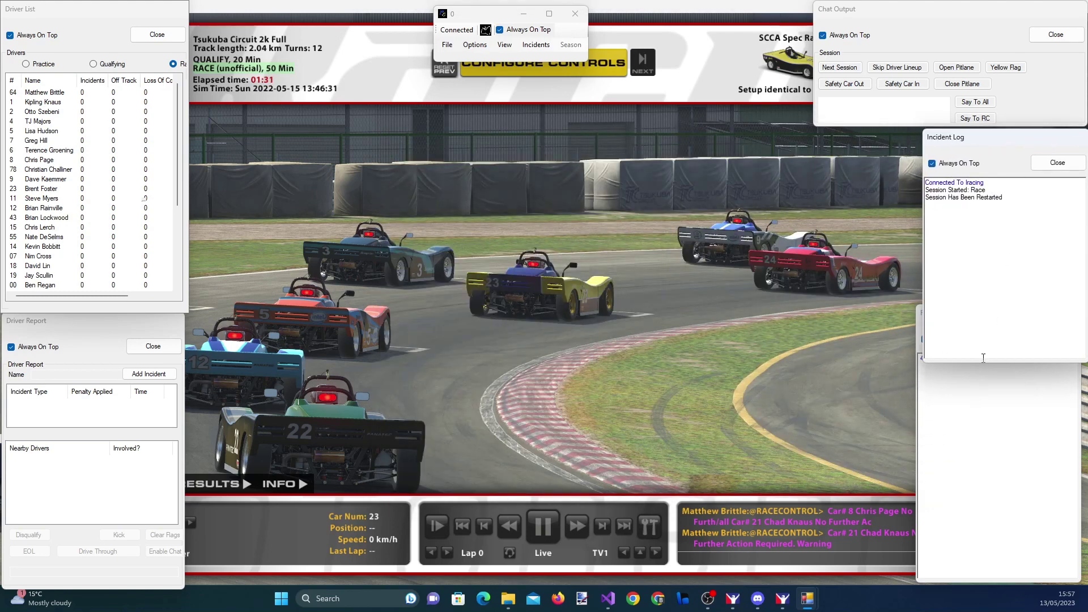
left_click_drag(982, 362, 986, 311)
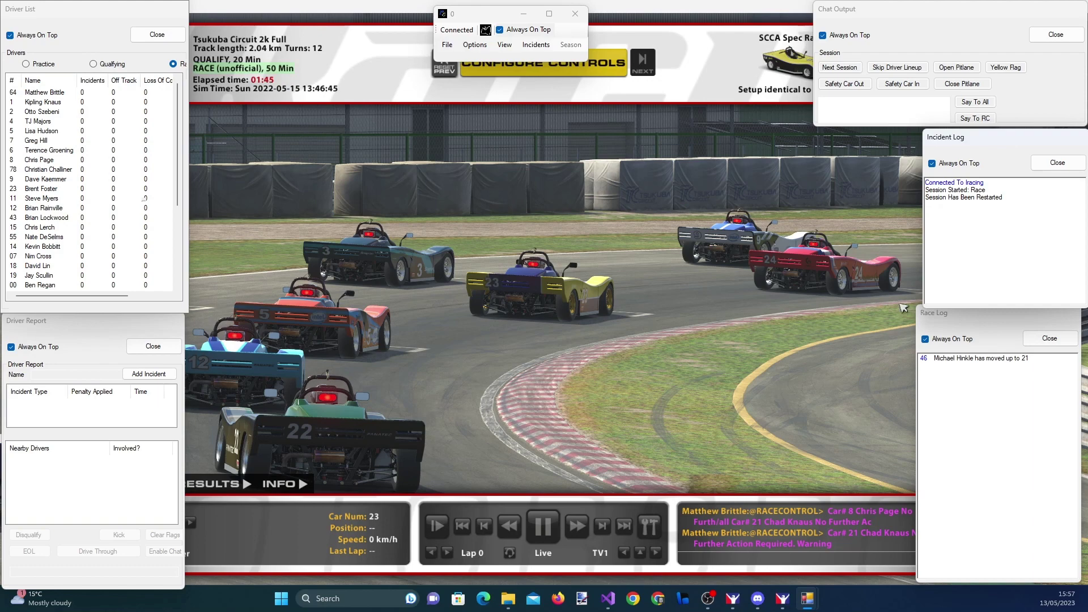
Step: Skip the driver lineup by sending the !gridstart command to start the race
left_click(898, 67)
type("!gridstart")
key("Return")
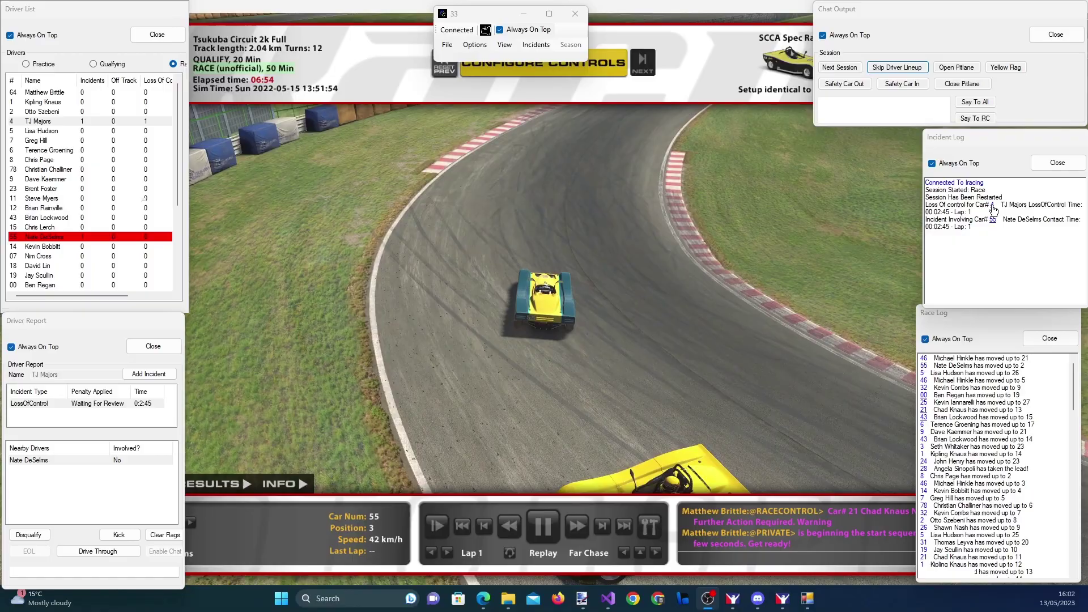
Step: Replay car 4's loss-of-control incident from the Incident Log and switch the replay to the nearby driver's car
left_click(993, 206)
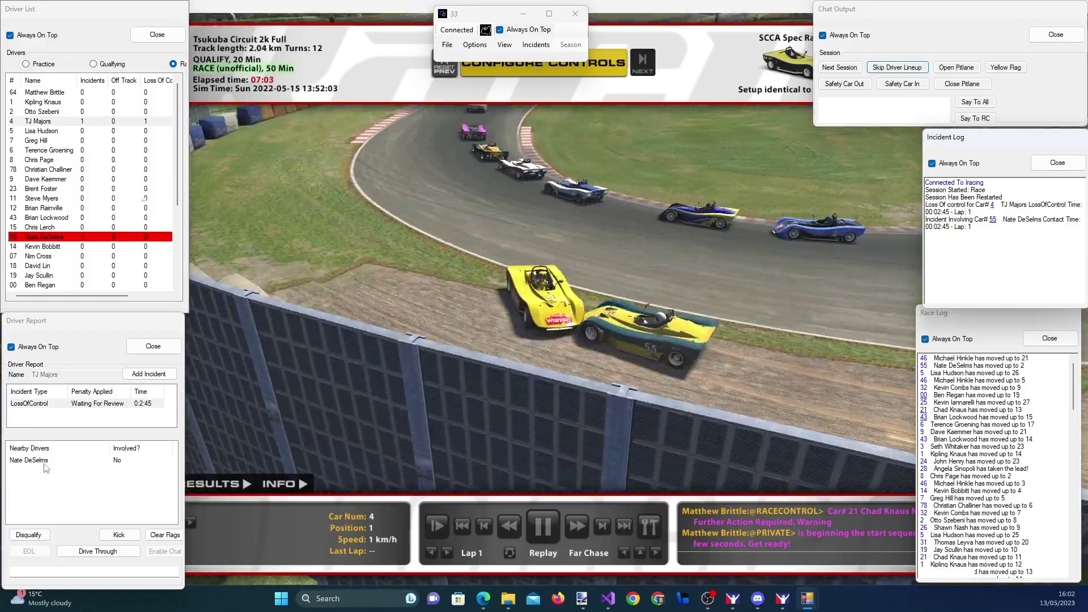
left_click(38, 461)
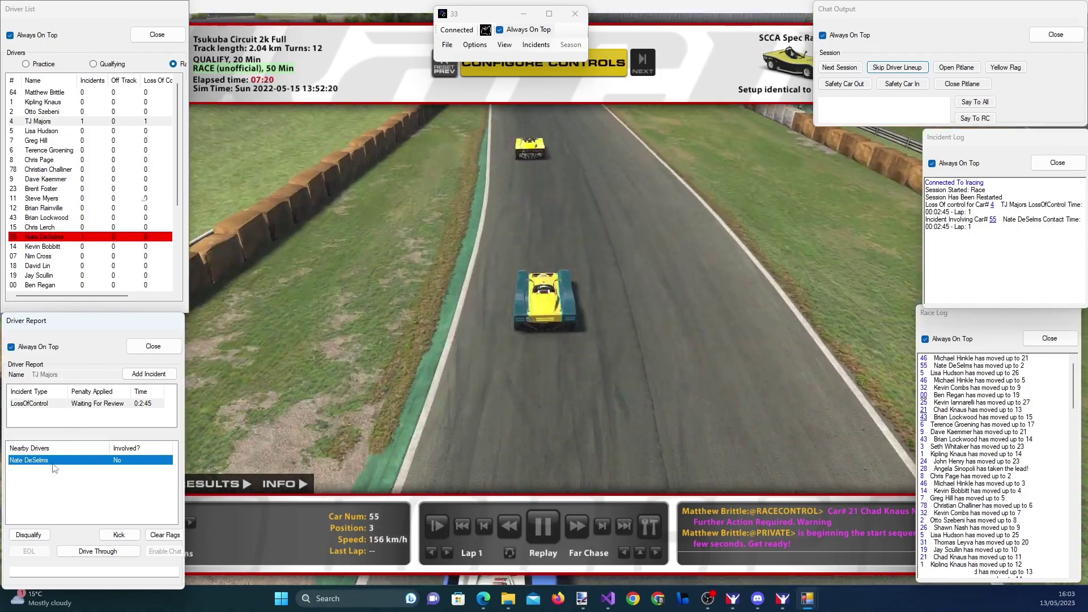
Step: Give car 55 a 10-second timed penalty for Causing A Collision, noting that it "Lossed control and crashed in to" the other driver
left_click(994, 221)
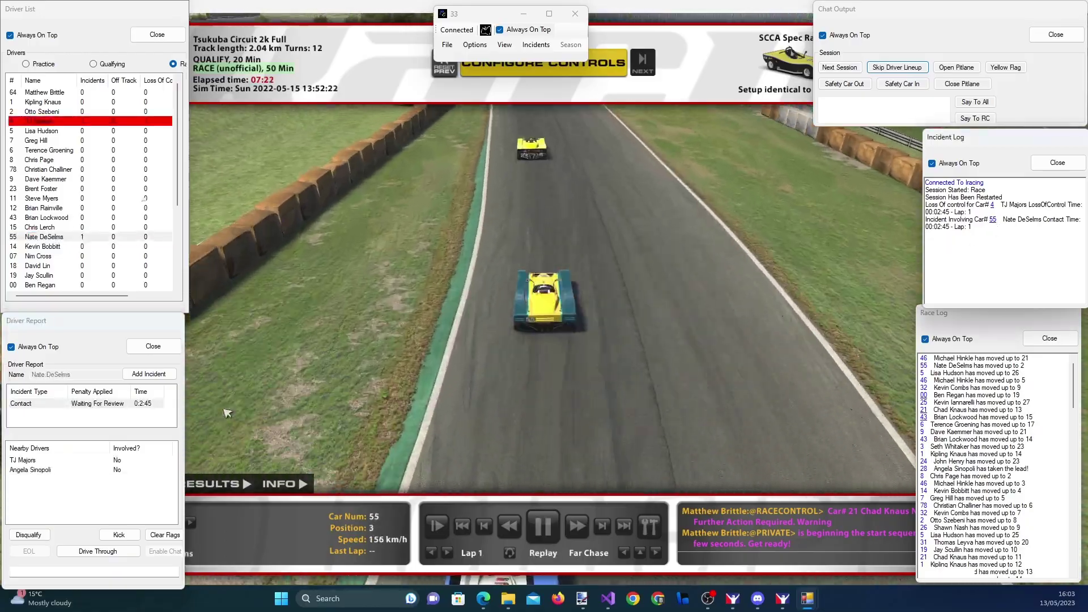
right_click(91, 407)
mouse_move(128, 413)
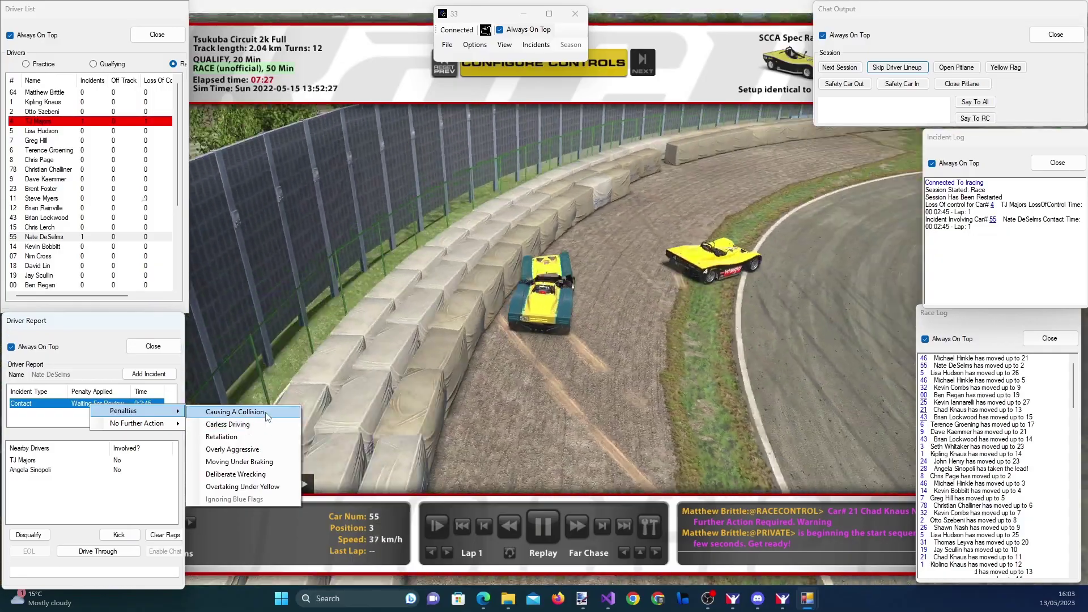
left_click(441, 423)
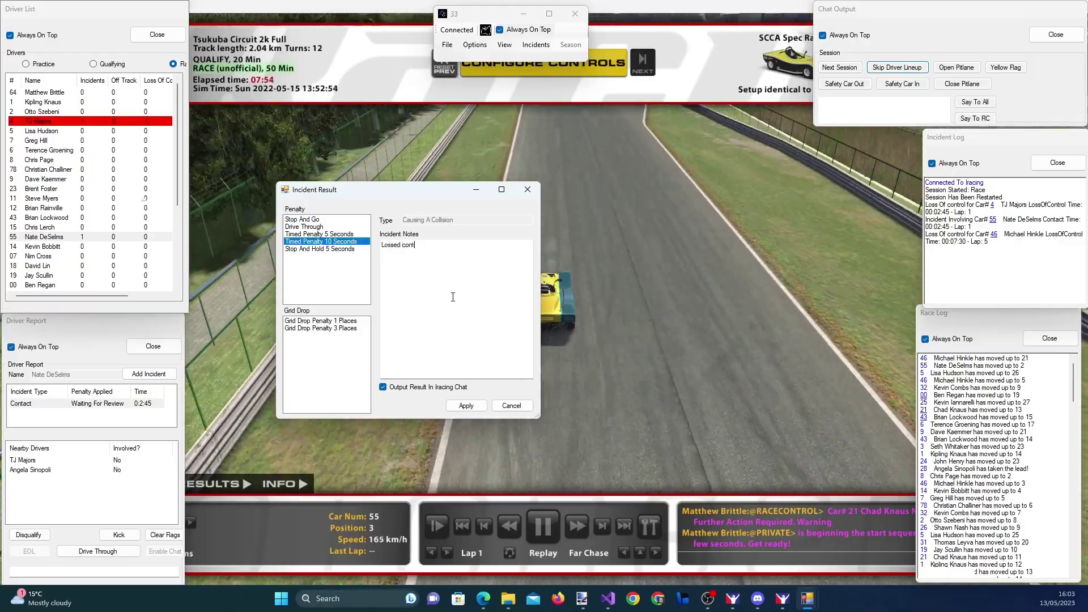
type("ed in to")
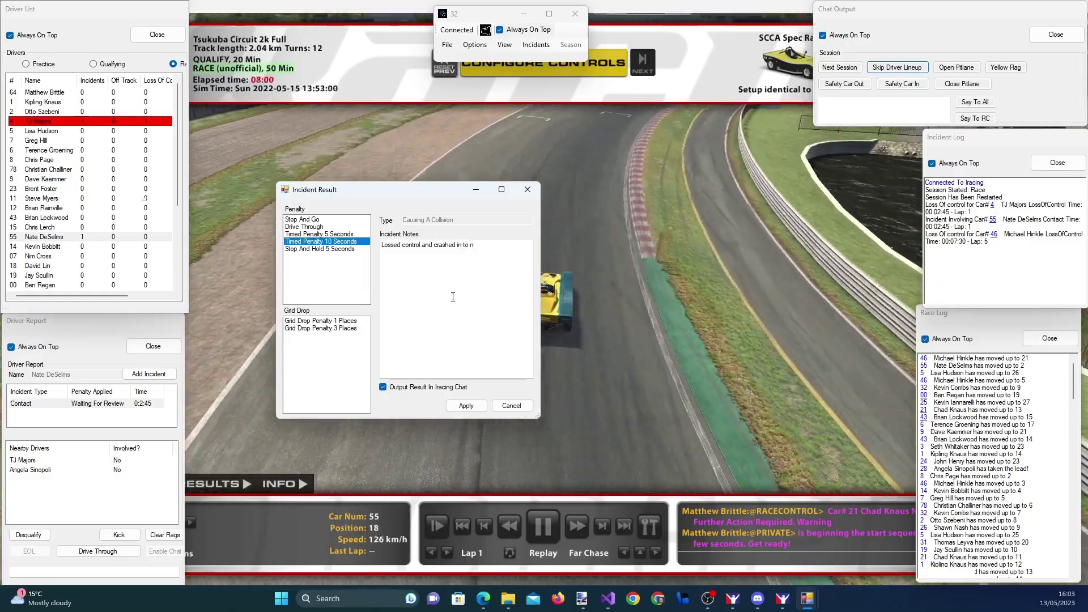
type(" n")
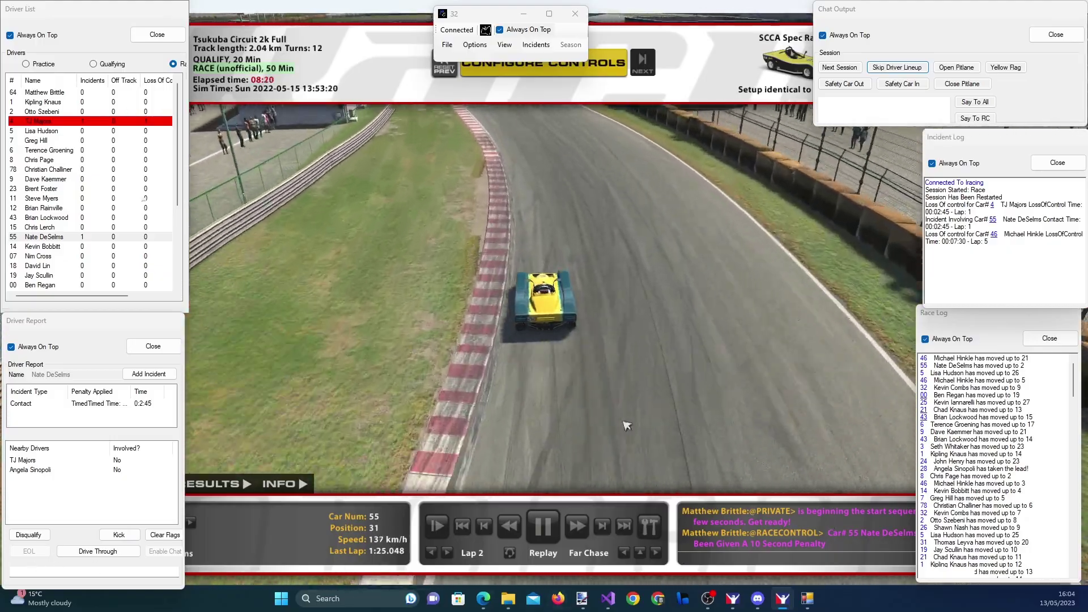
Step: Resolve car 4's loss-of-control incident as No Further Action with the reason Not At Fault
left_click(994, 205)
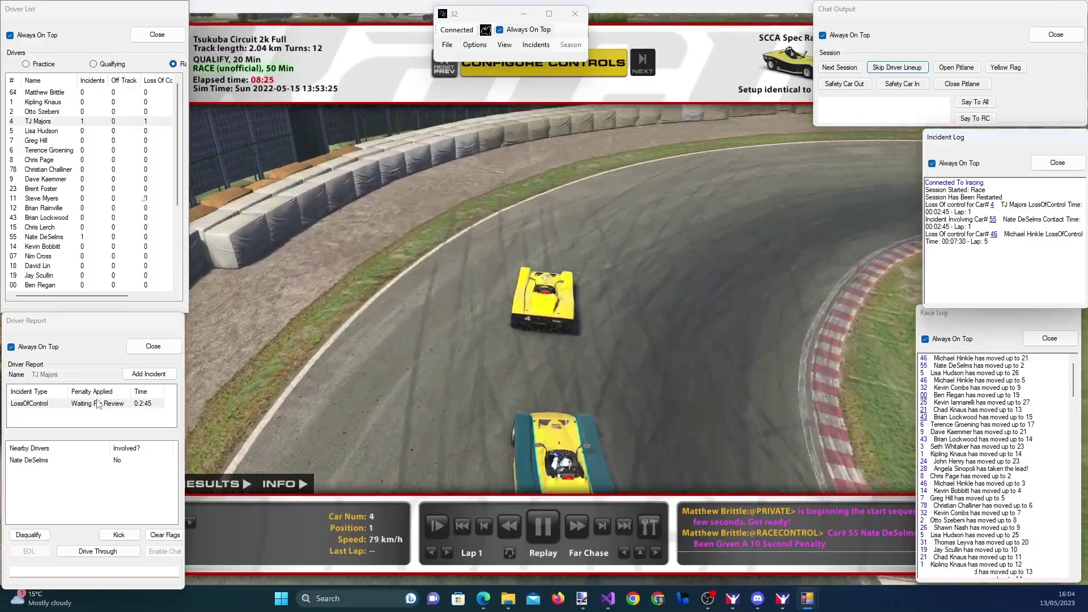
right_click(99, 403)
mouse_move(171, 419)
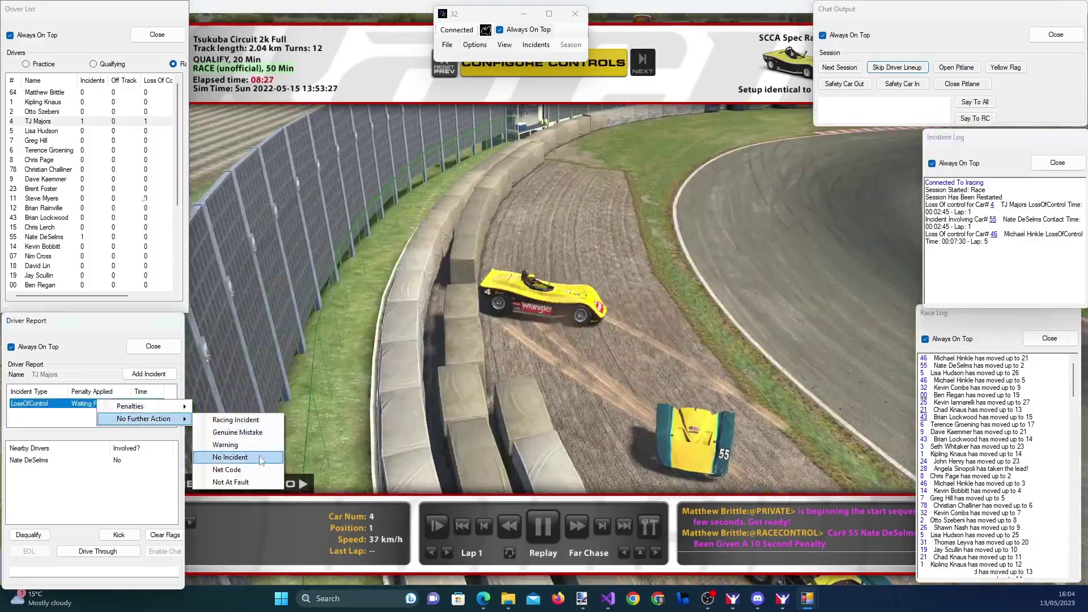
left_click(231, 457)
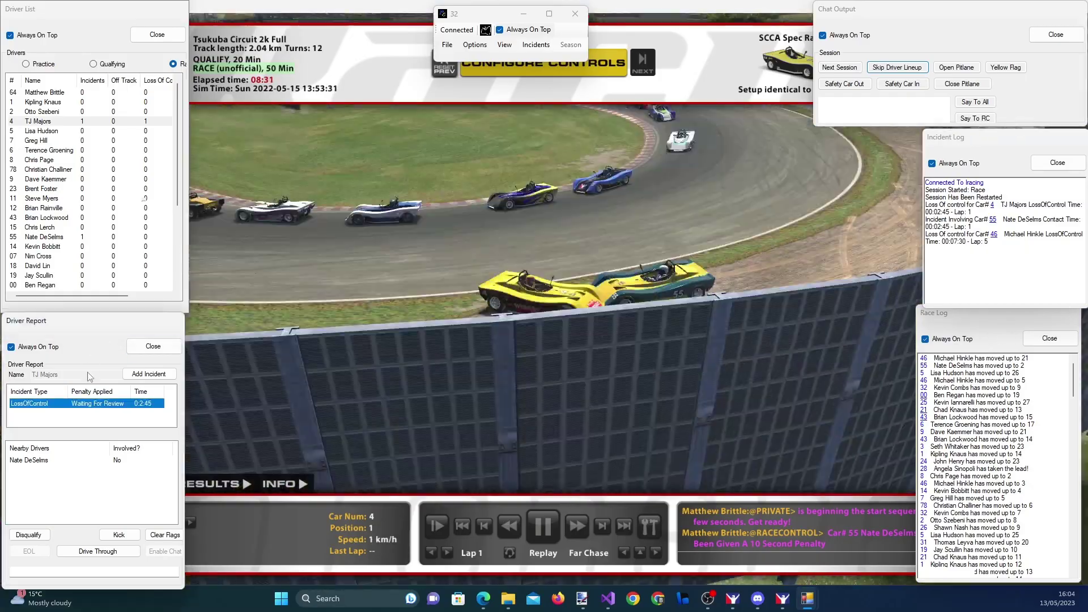
right_click(93, 405)
mouse_move(157, 429)
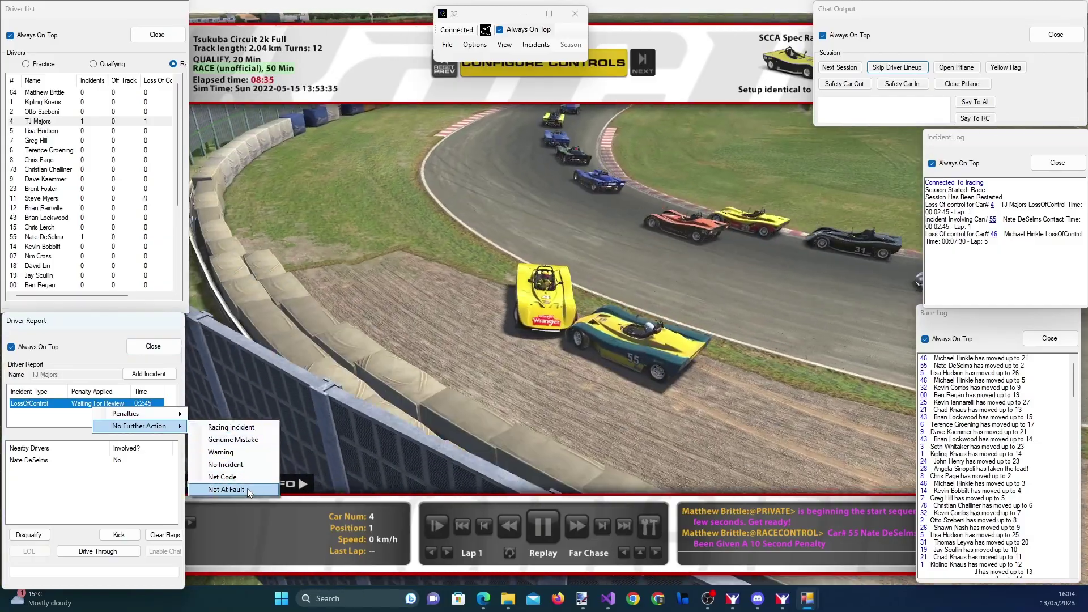
left_click(247, 488)
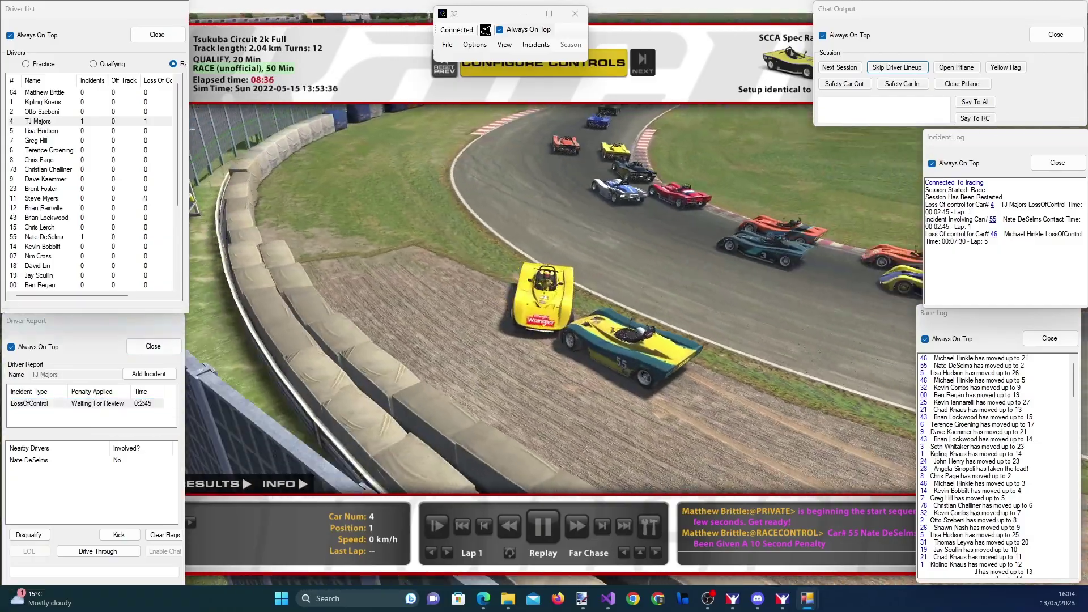
left_click(537, 384)
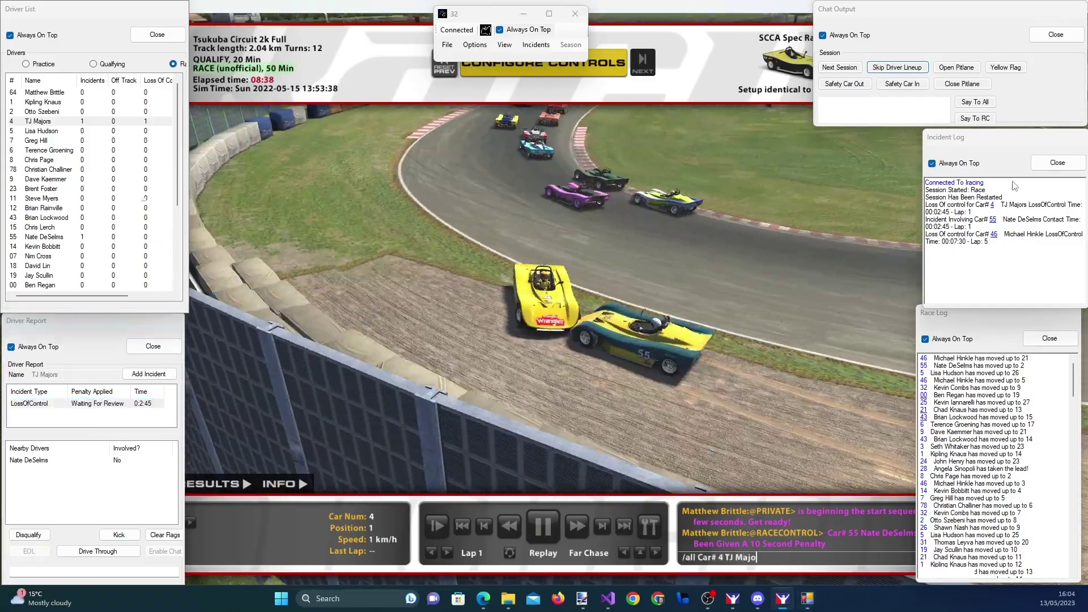
Step: Resolve car 46's loss-of-control incident as No Further Action with the reason Genuine Mistake, leaving the notes empty and the chat output enabled
left_click(994, 235)
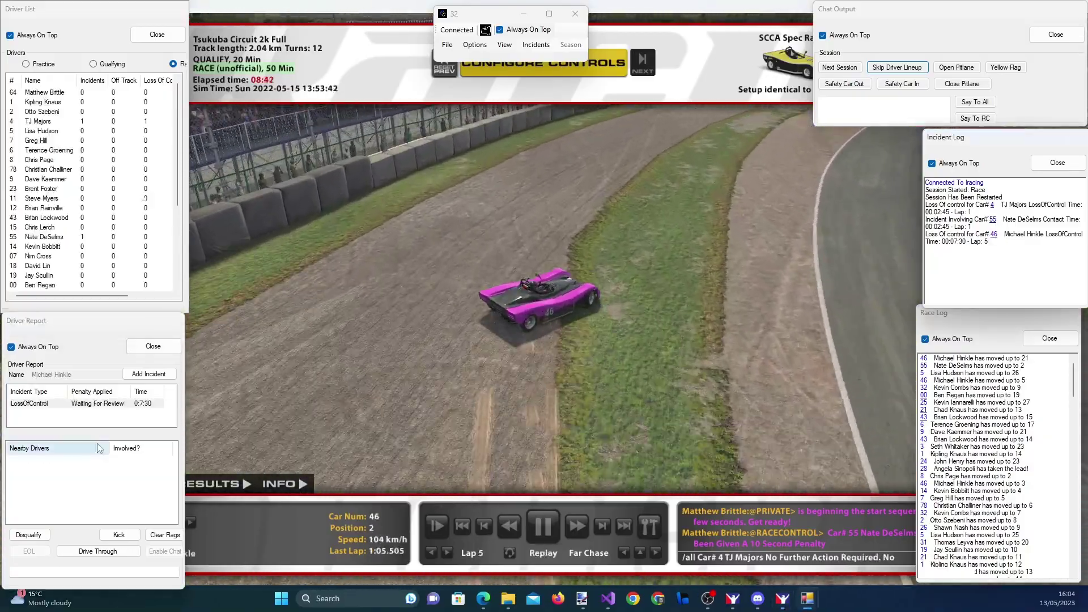
right_click(61, 405)
mouse_move(113, 425)
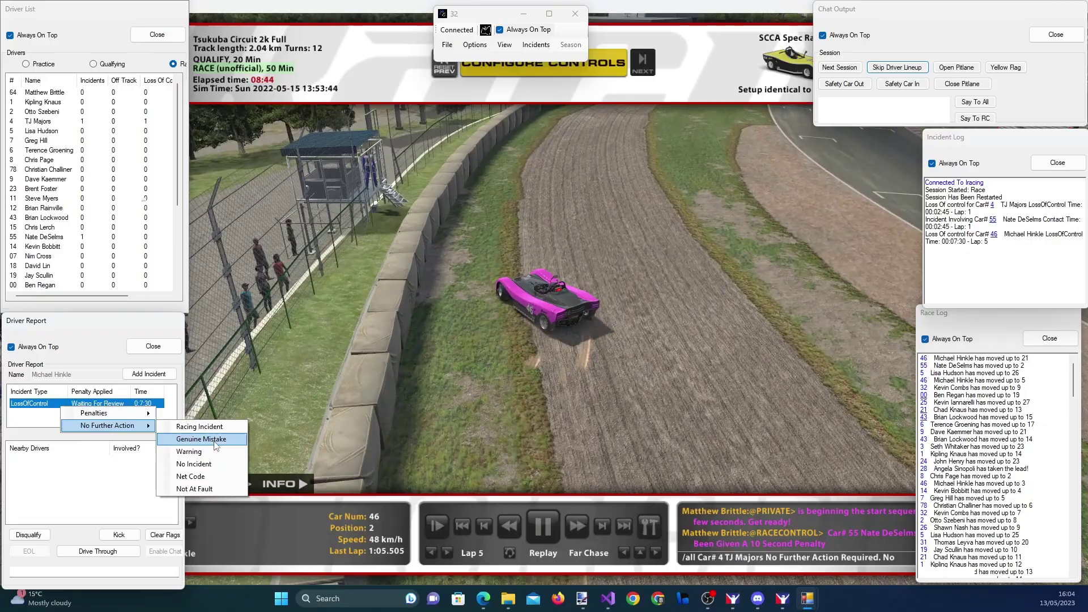
left_click(215, 443)
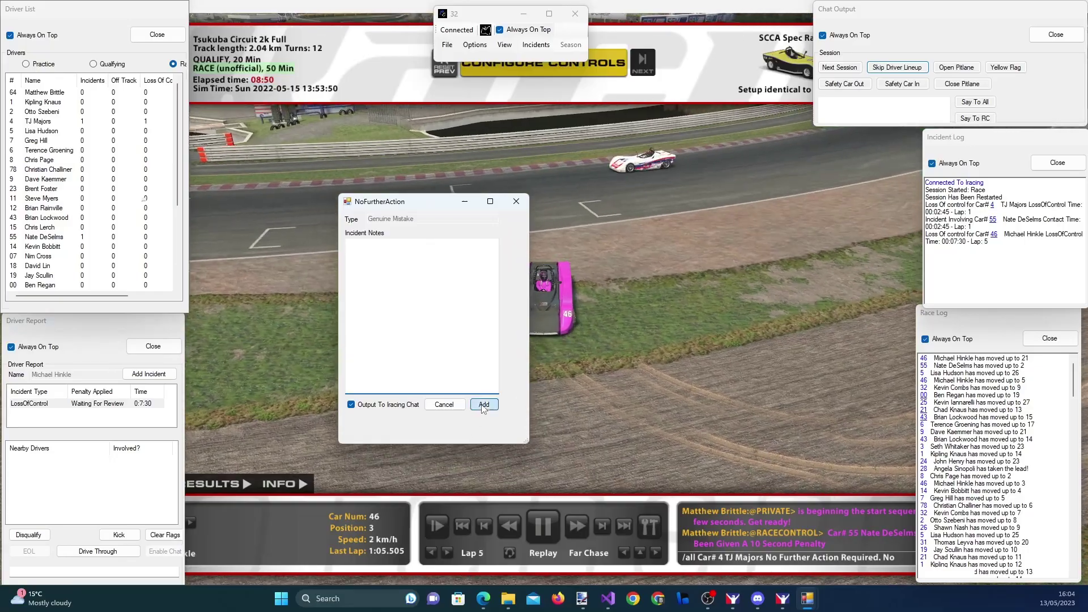
left_click(483, 406)
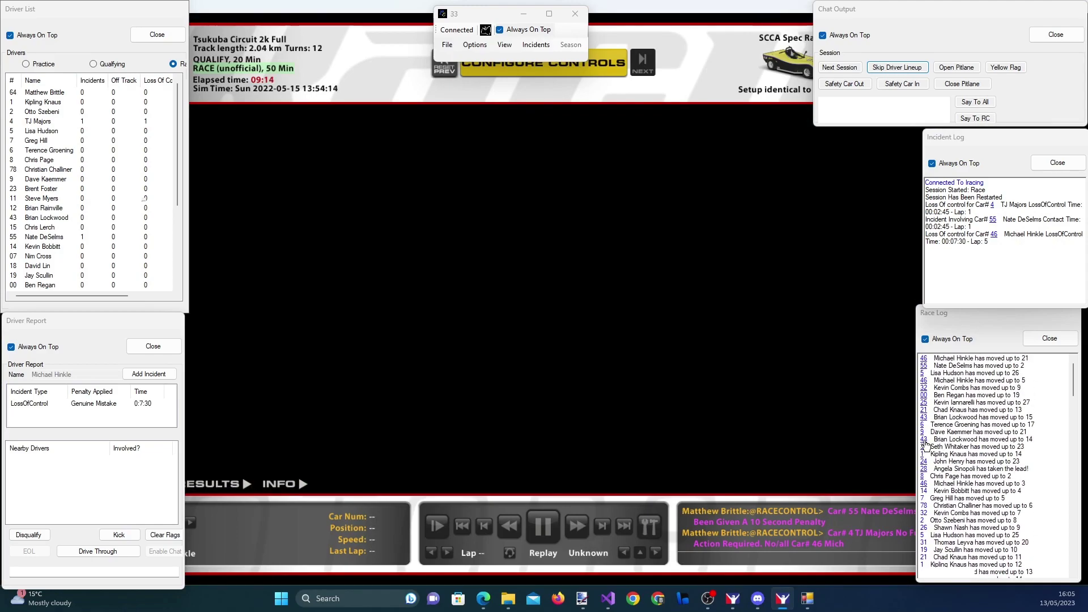
Step: Replay the position changes of cars 43 and 7 from the Race Log and pause the replay
left_click(925, 440)
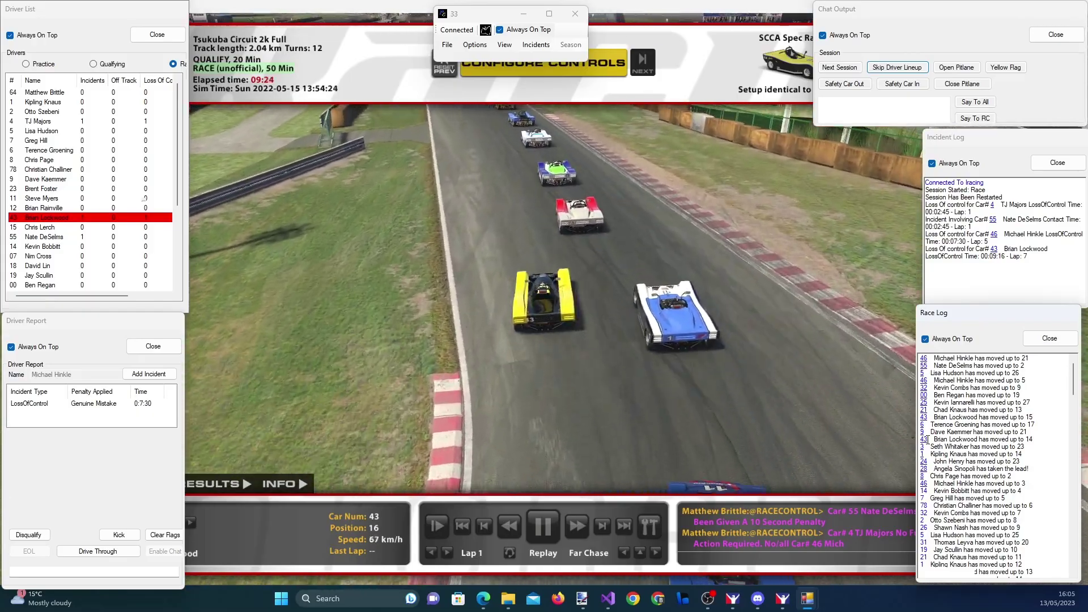
left_click(923, 515)
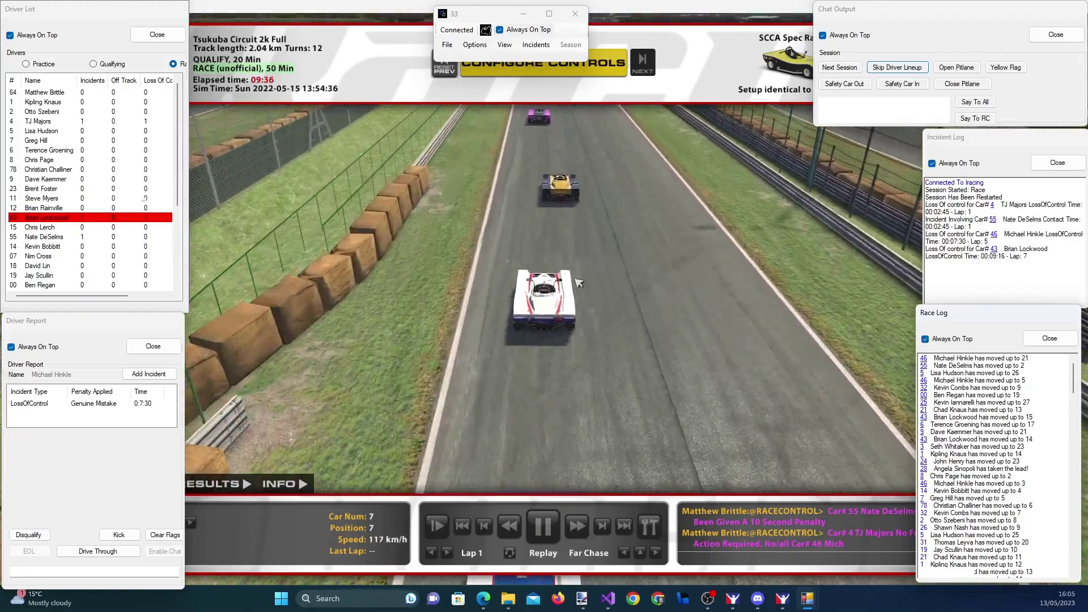
left_click(544, 526)
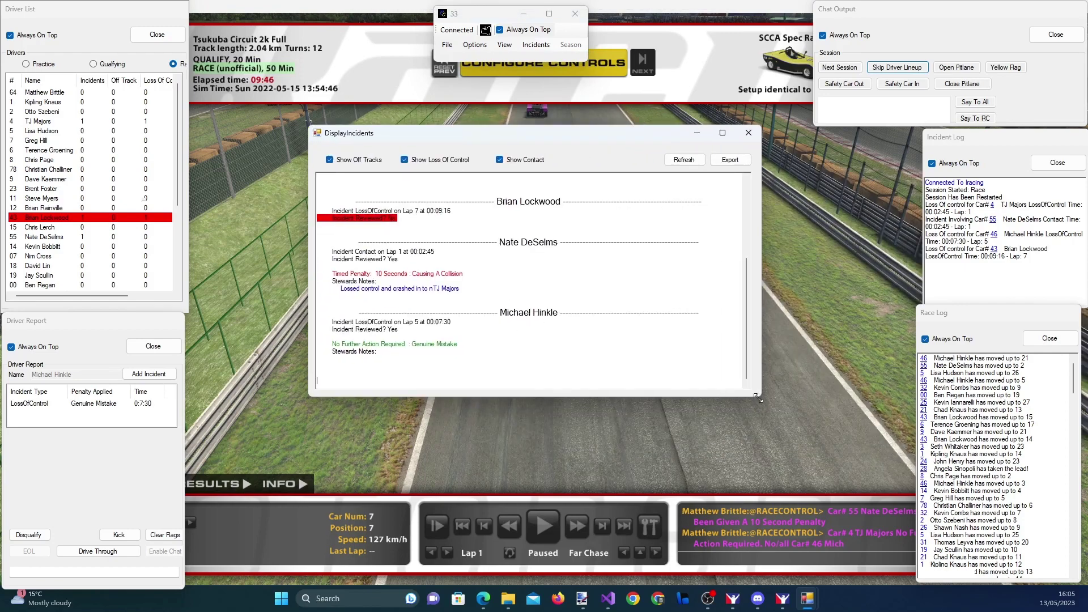
Step: Enlarge the incident report window and examine the unreviewed incident and the collision penalty with its stewards' notes
left_click_drag(758, 399, 772, 541)
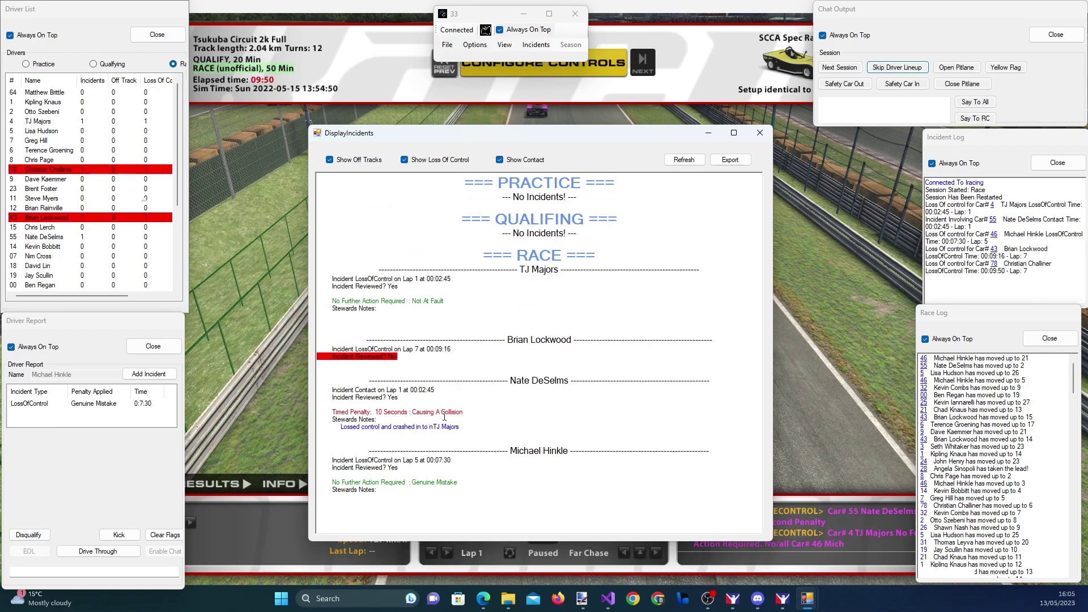
left_click_drag(403, 361, 383, 358)
left_click(376, 427)
left_click_drag(347, 416, 477, 425)
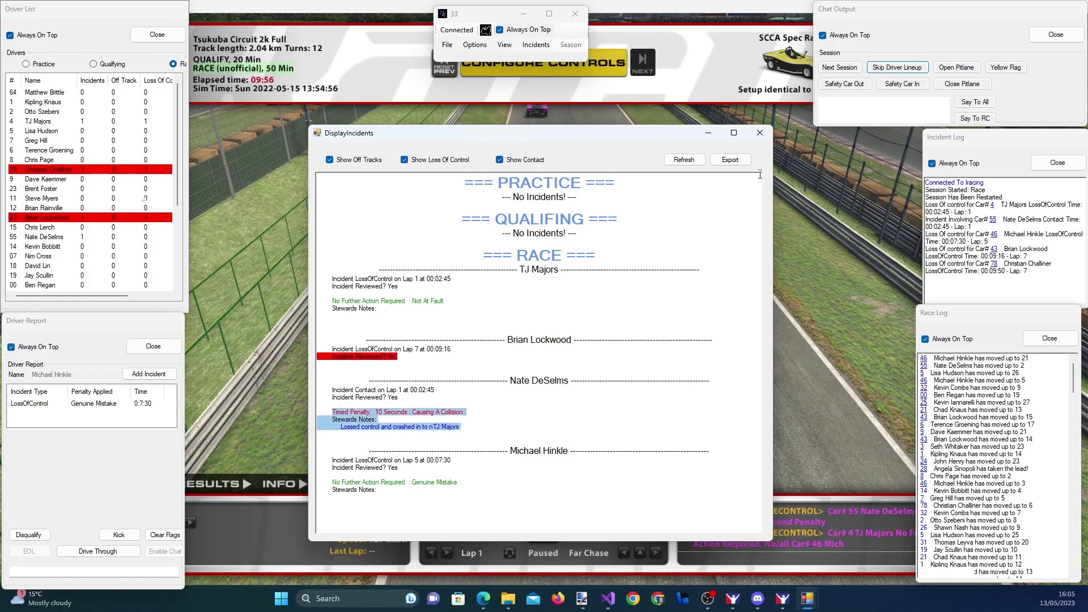
Step: Export the incident report to the Documents folder as IncidentReport.pdf and close the report window
left_click(733, 161)
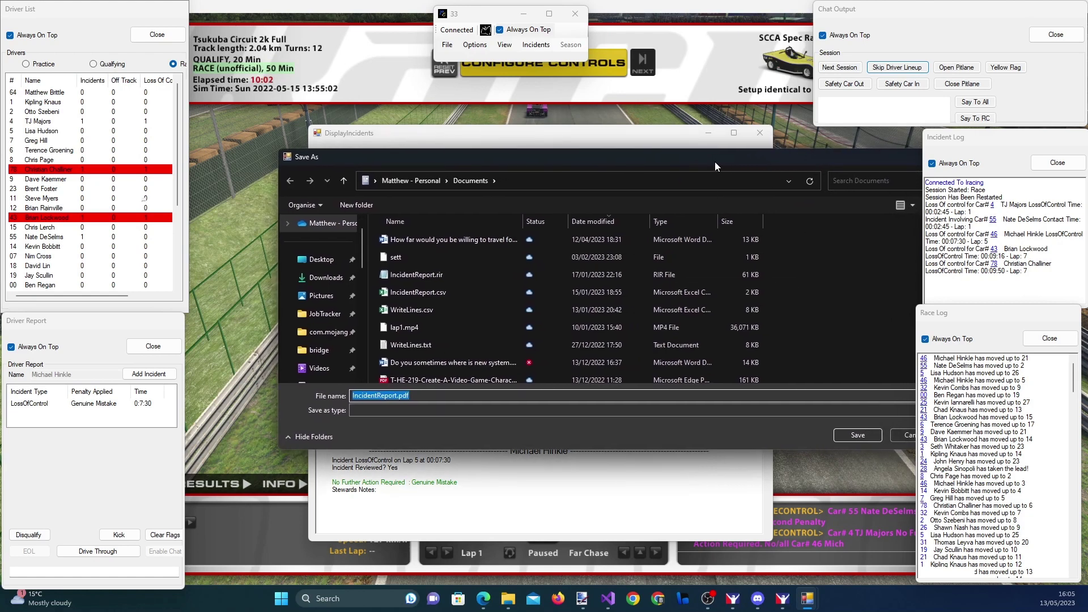
left_click_drag(716, 162, 676, 161)
key("Return")
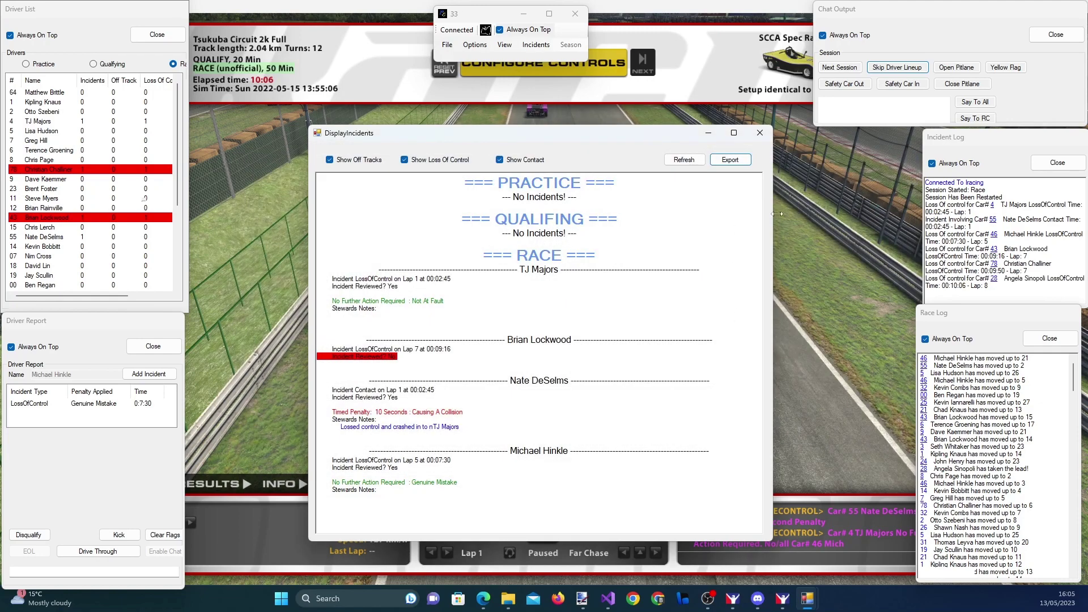
left_click(763, 135)
Step: Examine the main, camera and incident settings of the race control app and save them
left_click(474, 45)
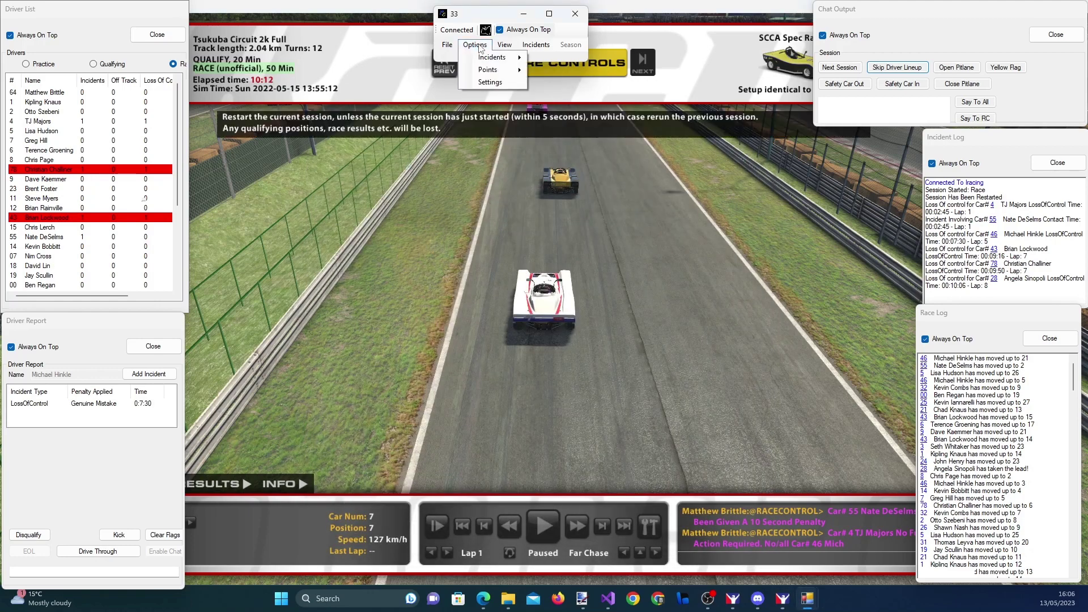
left_click(492, 83)
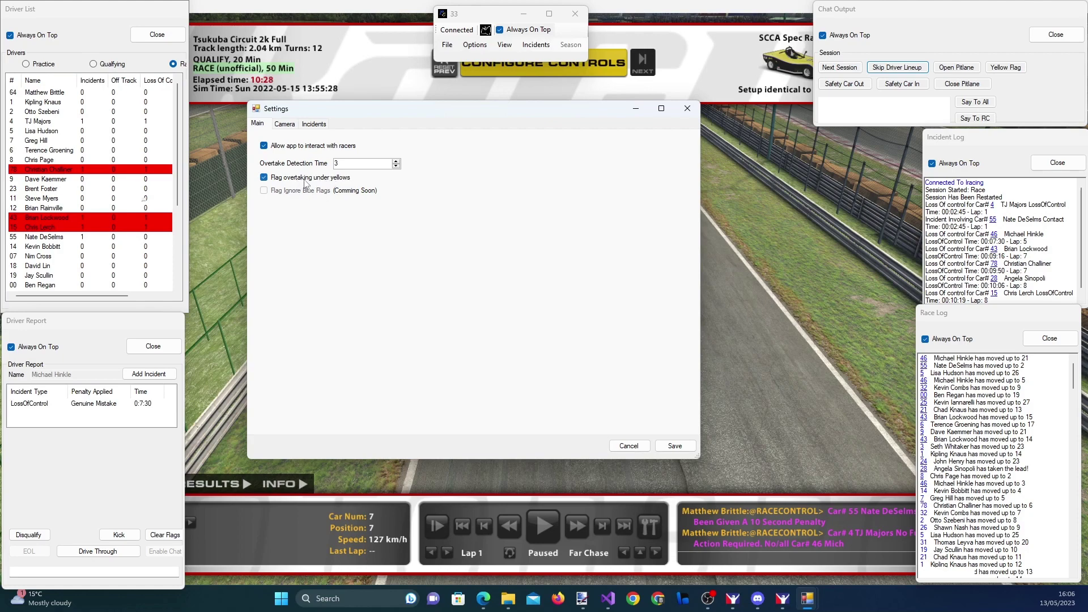
left_click(285, 124)
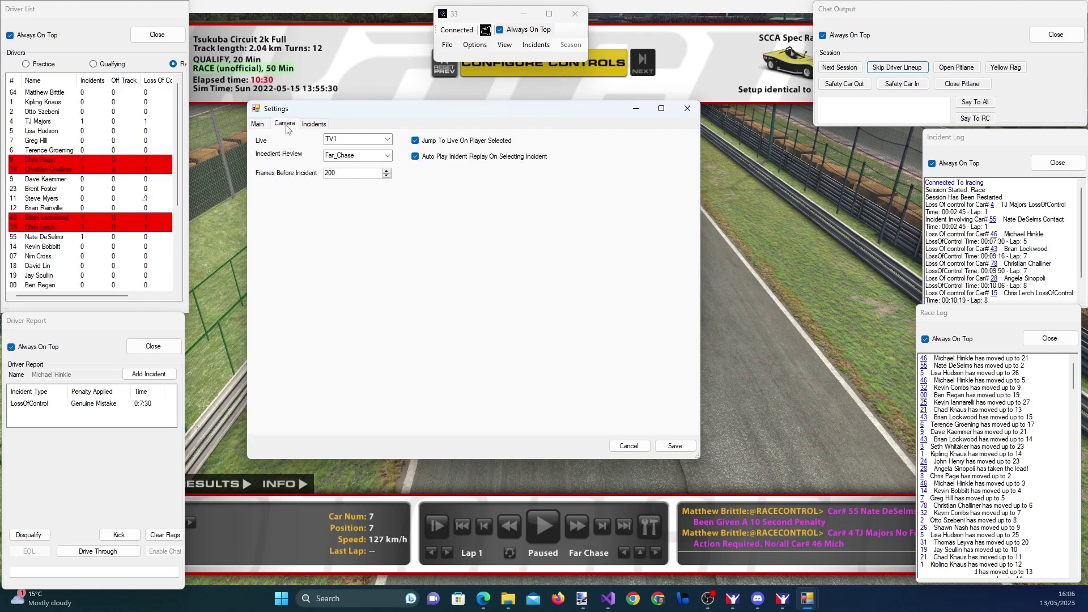
left_click(317, 124)
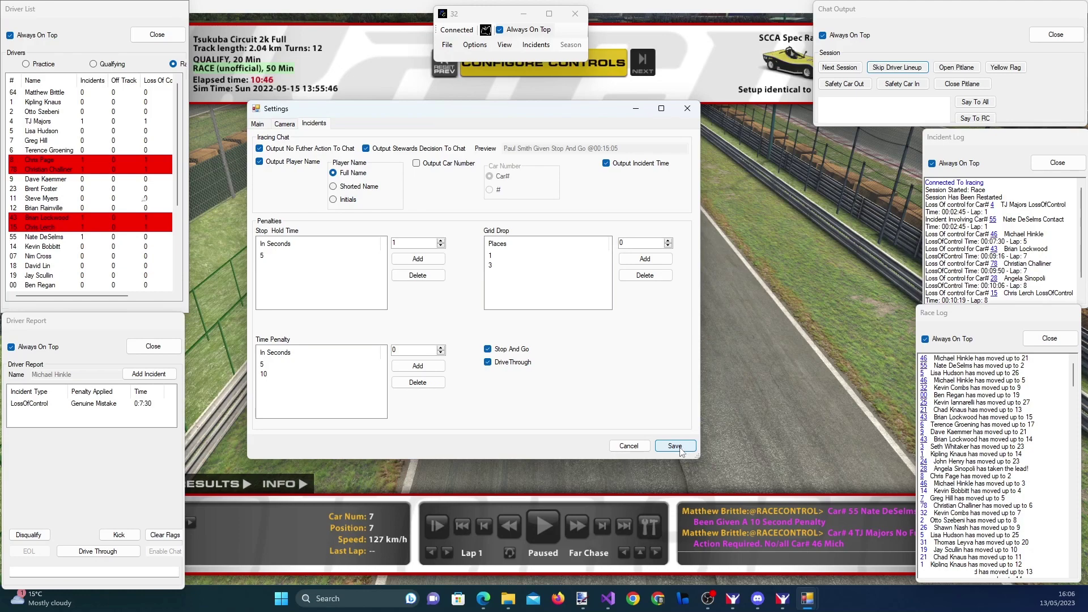
left_click(675, 446)
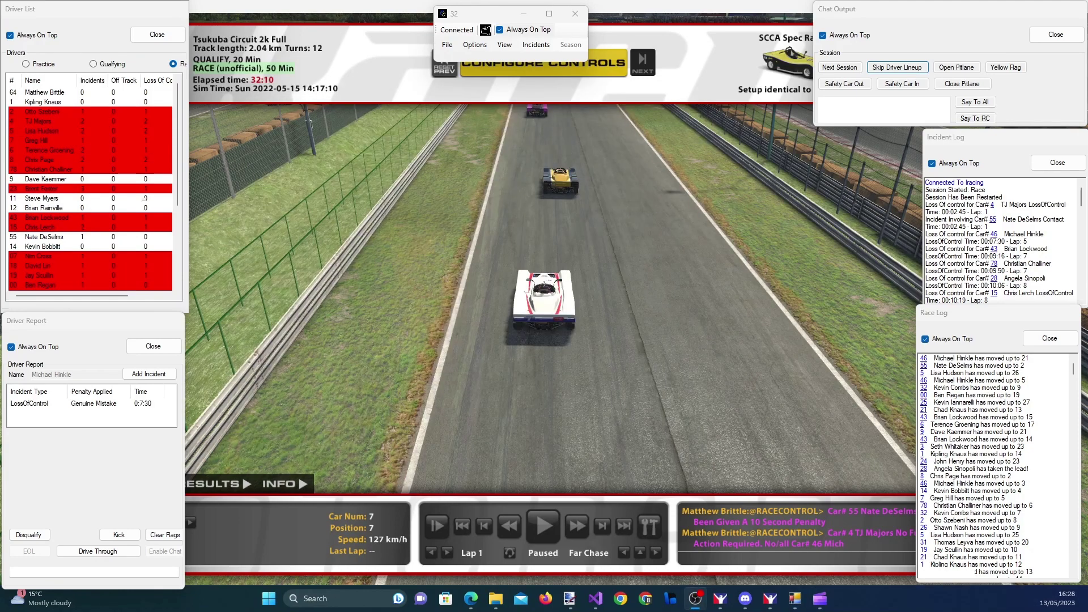